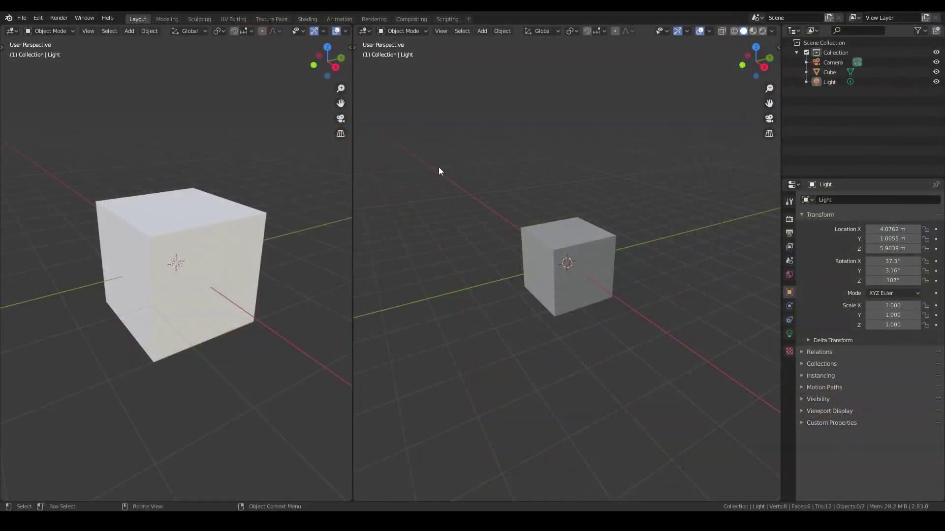
Switch the view to the Shader Editor and load alien_ship_techno_panel.sbsar from the recent sbsar folder.
left_click(367, 32)
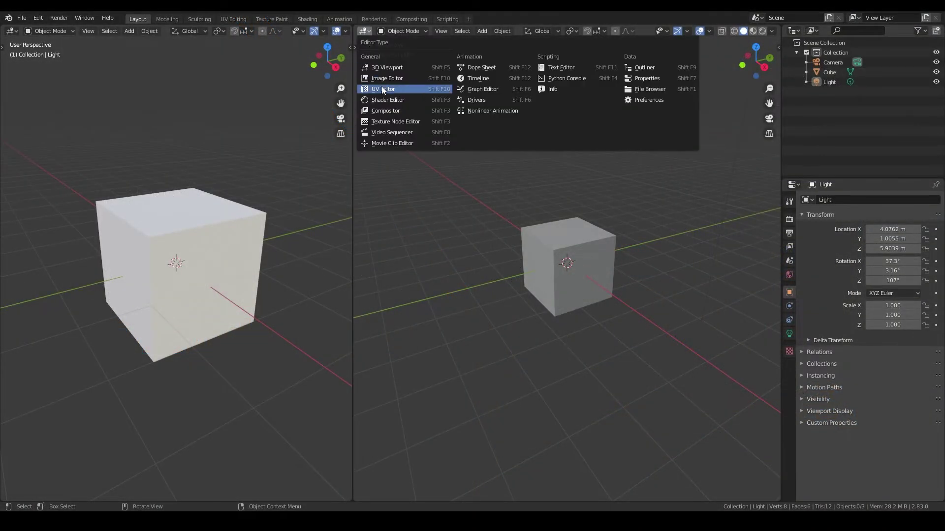
left_click(382, 99)
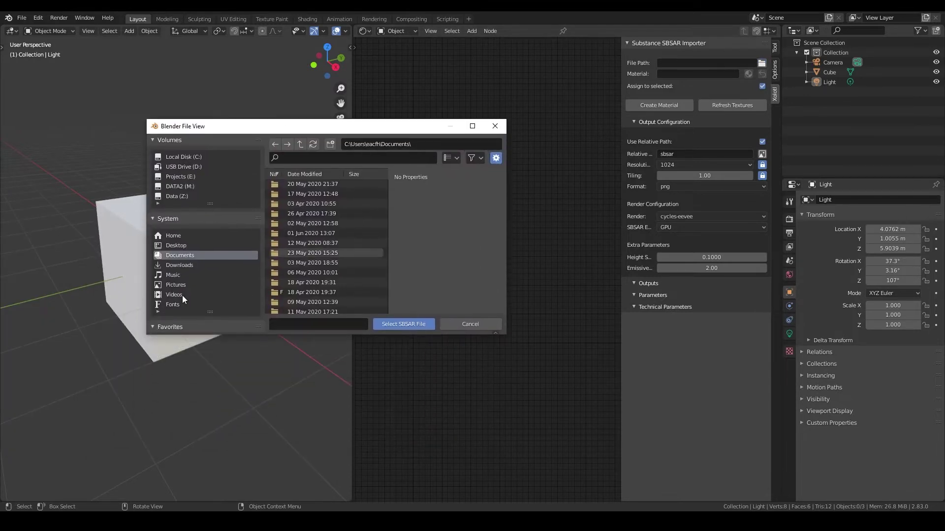
left_click(176, 221)
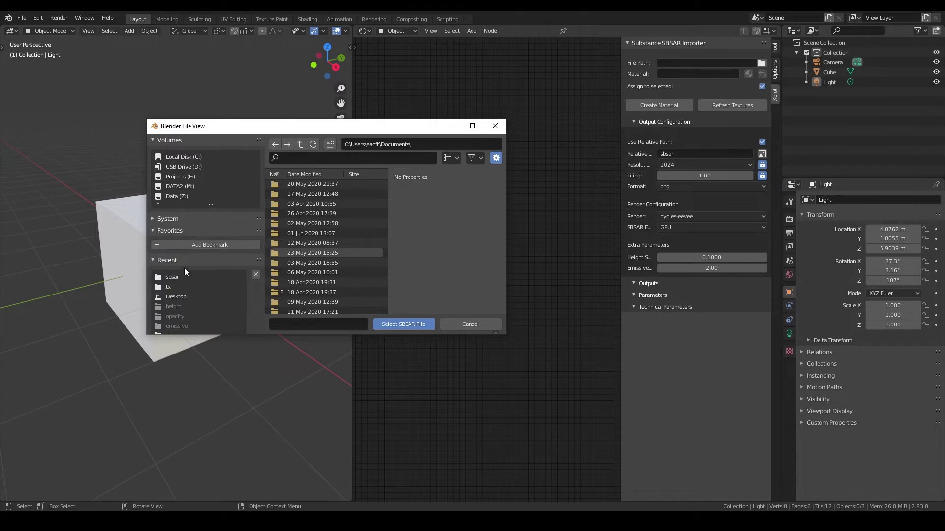
left_click(184, 277)
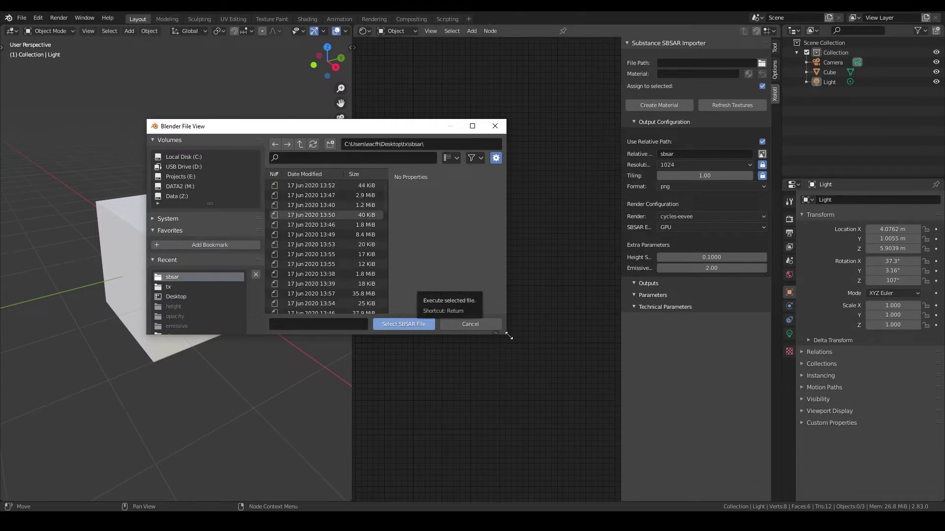
left_click_drag(502, 347, 608, 367)
left_click(314, 170)
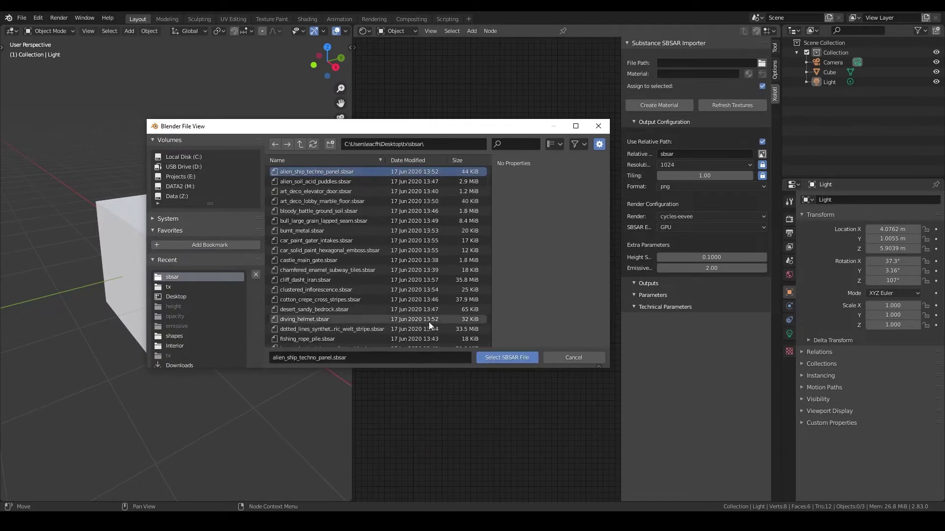
left_click(497, 358)
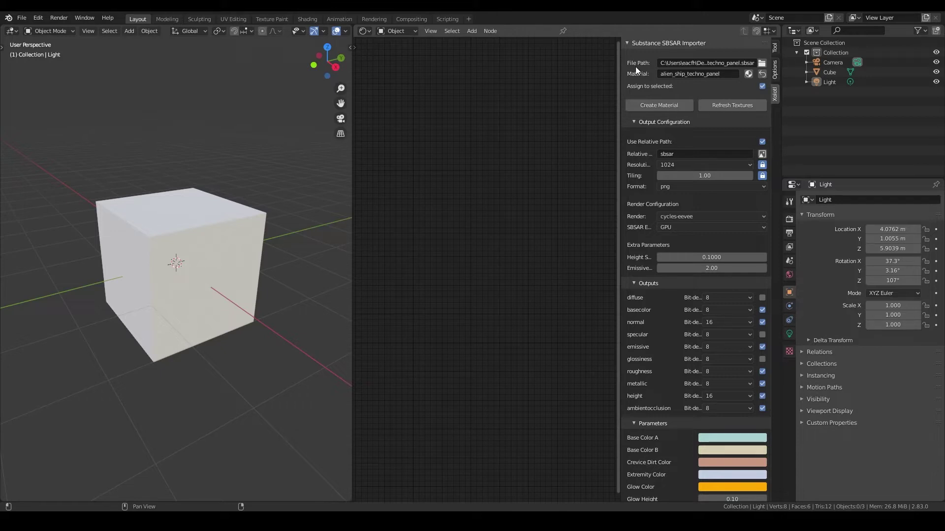
Select the cube in the viewport.
left_click(245, 246)
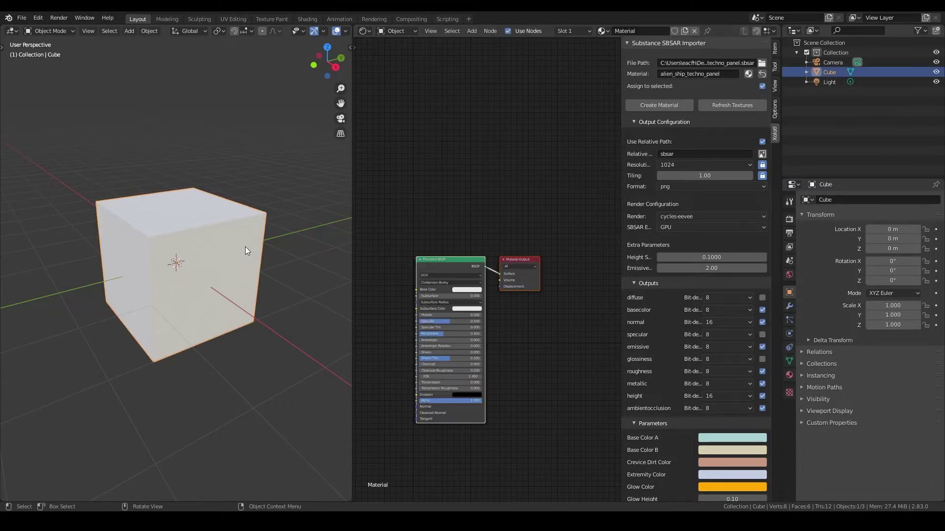
Create the alien_ship_techno_panel material for the cube and browse it in the Material tab.
left_click(644, 105)
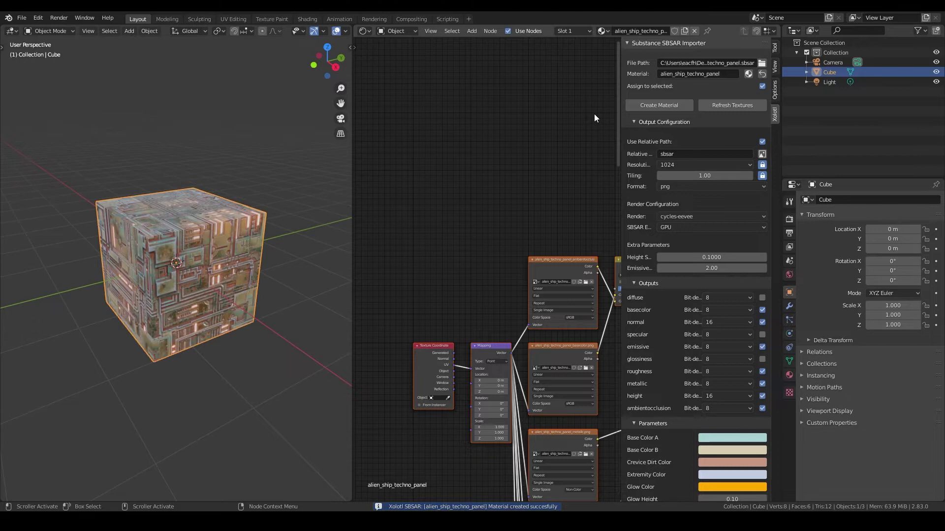
left_click(790, 375)
left_click(805, 242)
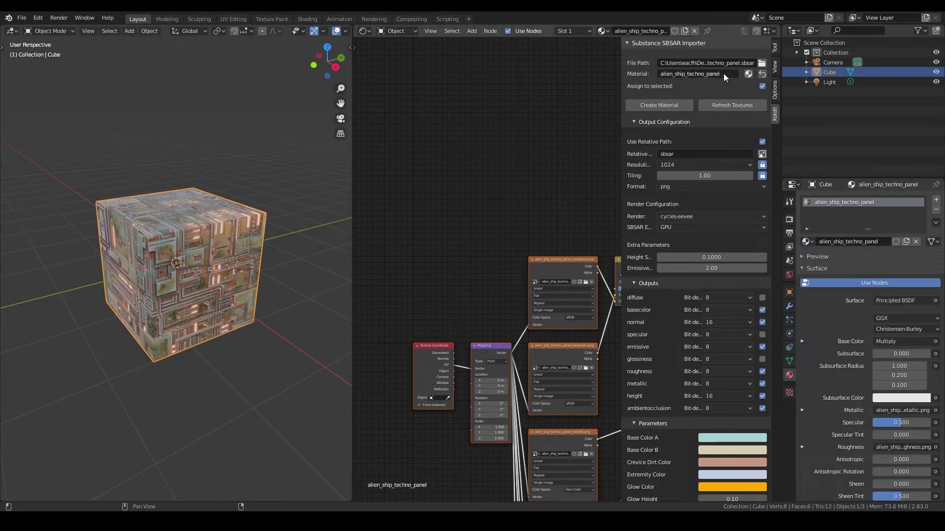
Rename the material to 'alien ship' and create a second substance material under that name.
left_click(724, 73)
key("ctrl+a")
type("ali")
type("en ship")
key("Return")
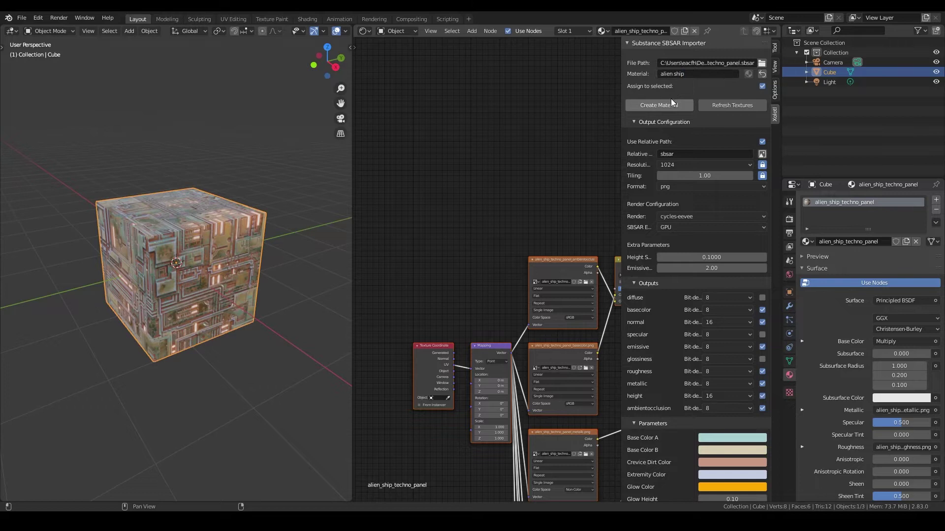
left_click(668, 105)
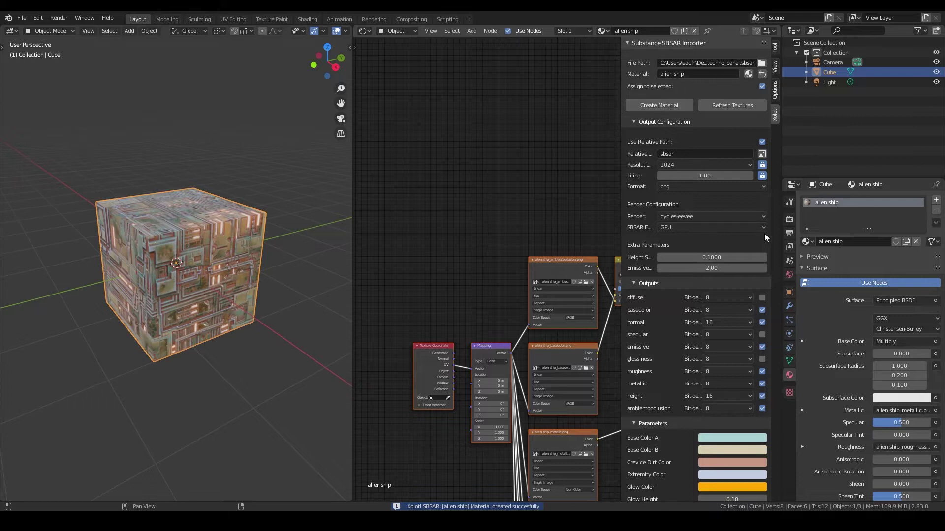
Make an instance of the alien ship material, confirming alien ship.001 appears in the list.
left_click(807, 242)
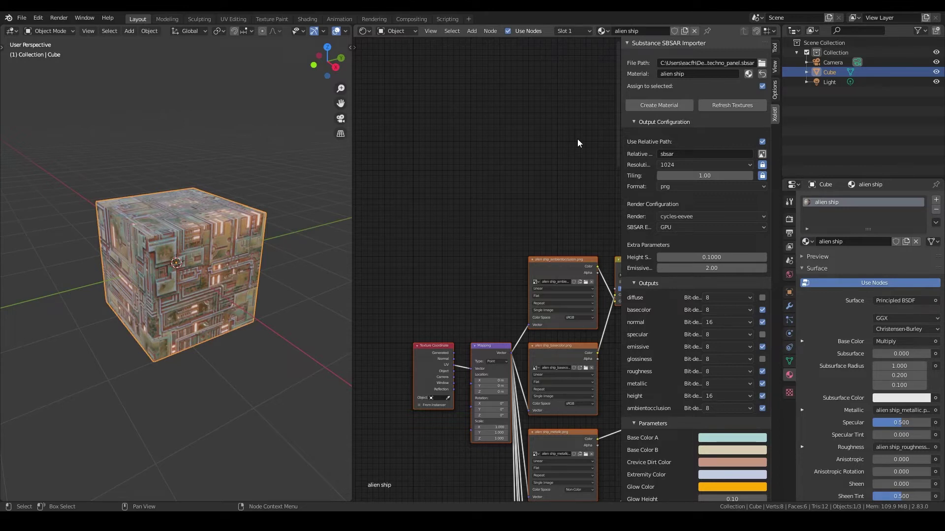
left_click(750, 72)
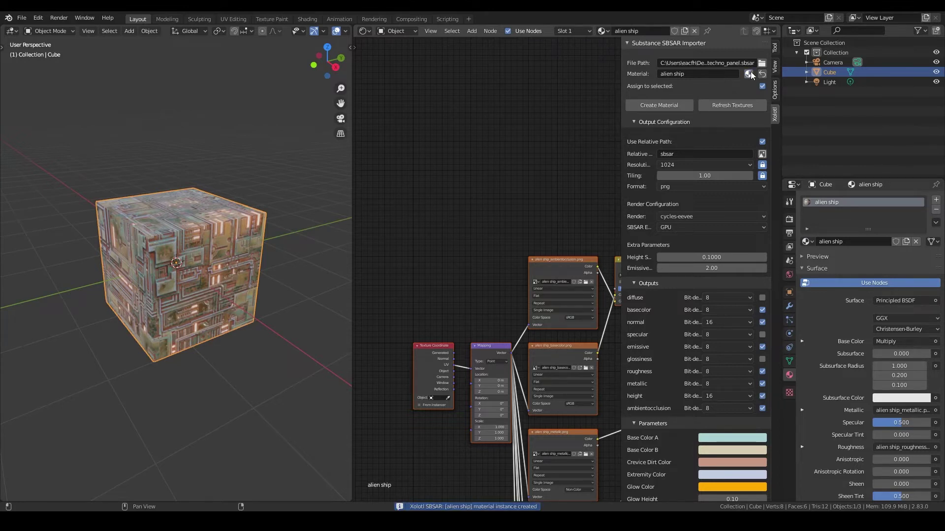
left_click(806, 242)
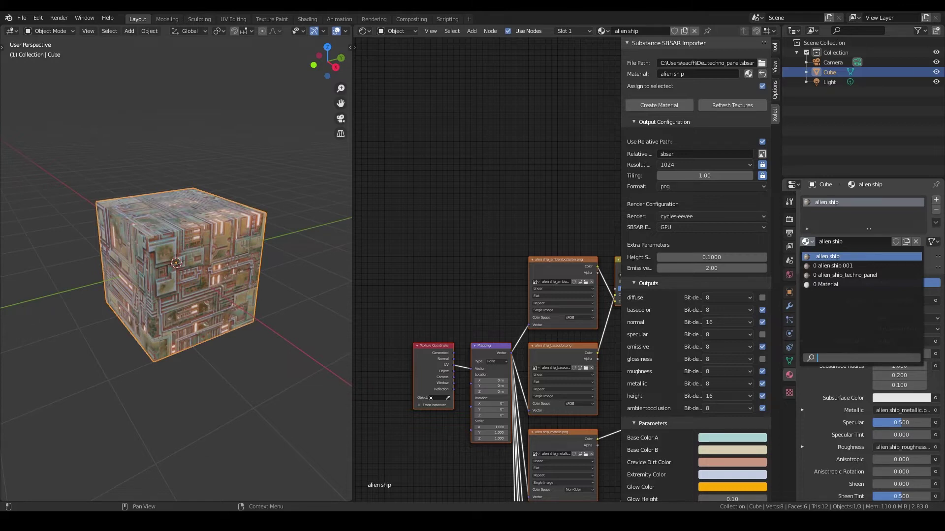
Collapse Outputs and set the substance's Glow Color to blue.
left_click(635, 283)
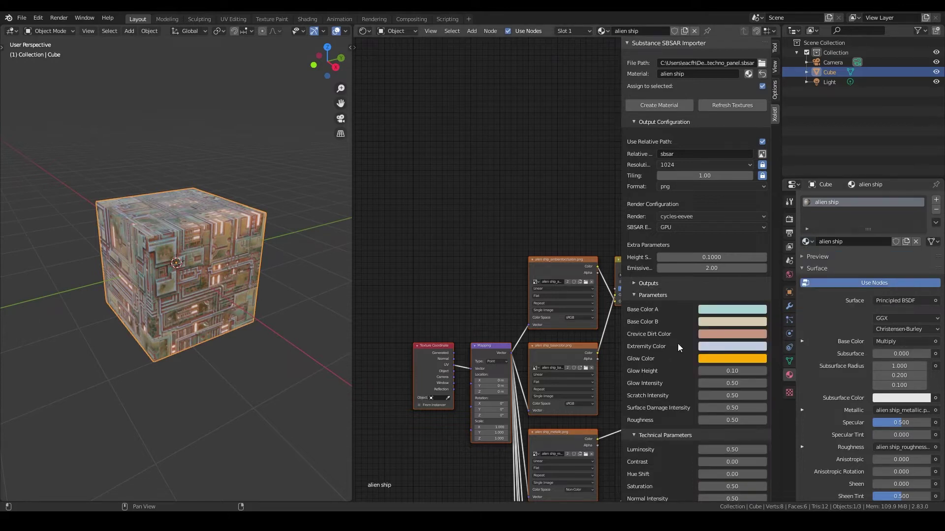
left_click(720, 359)
left_click(767, 244)
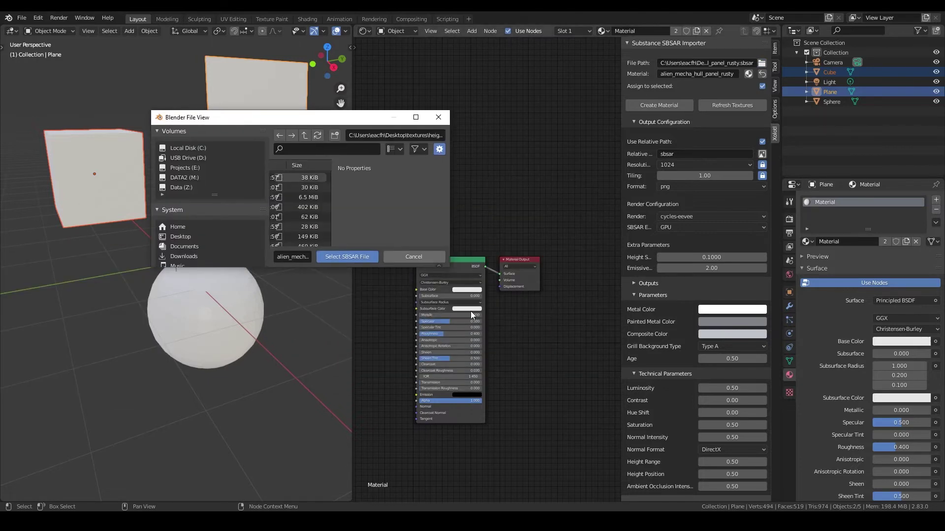
Load sci_fi_spaceship_access_cover.sbsar and create its material on the plane.
left_click_drag(448, 268, 660, 399)
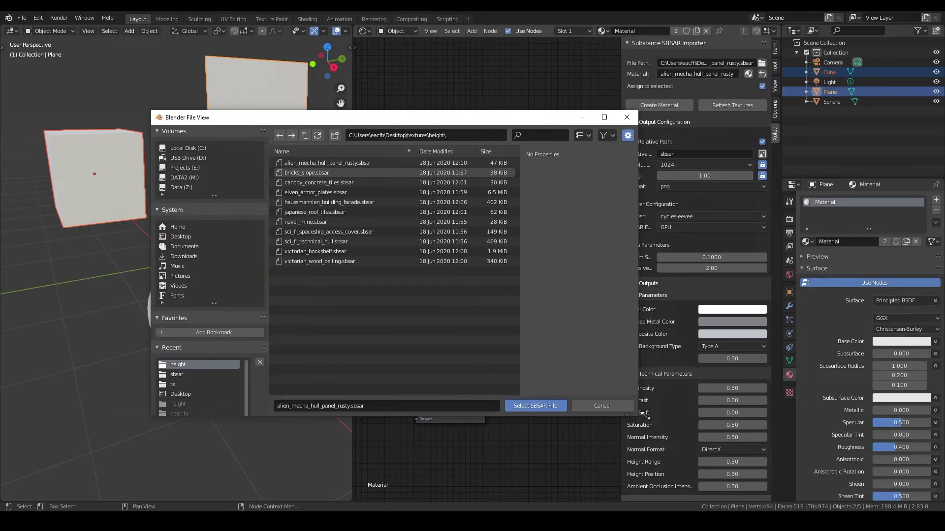
left_click(318, 231)
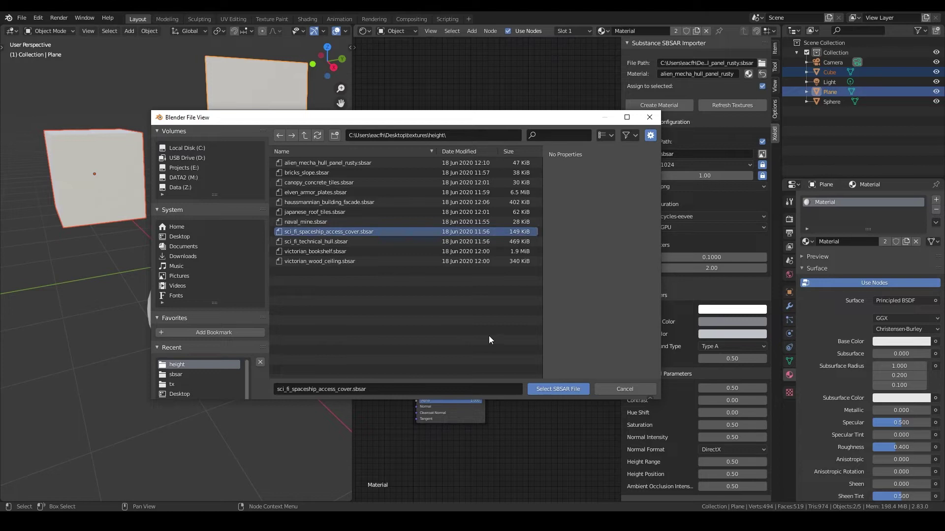
left_click(544, 386)
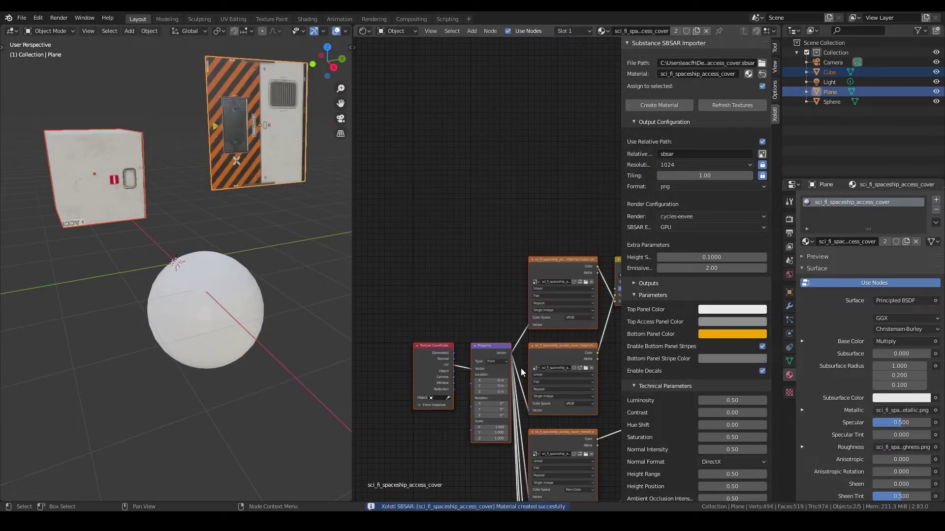
Turn off Assign to selected, load victorian_bookshelf.sbsar, and assign its material to the sphere.
left_click(763, 86)
left_click(246, 305)
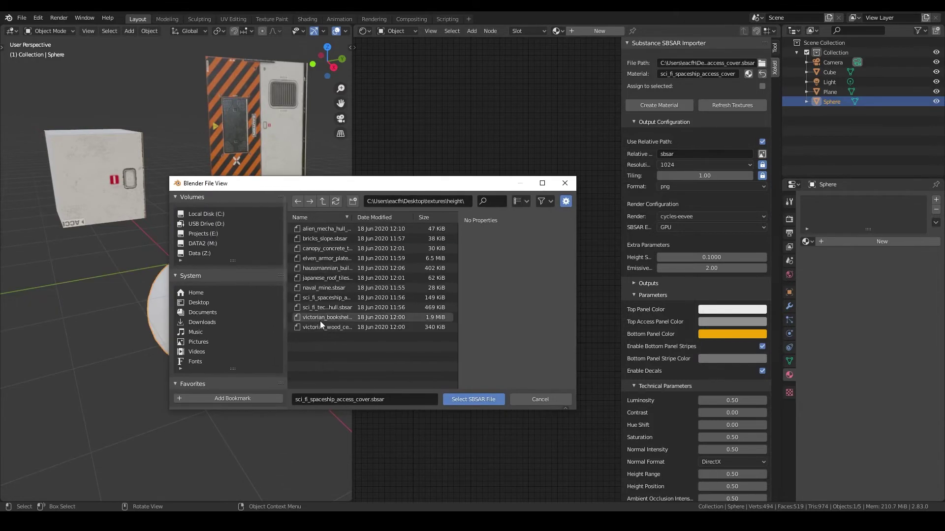
left_click(319, 318)
left_click(474, 399)
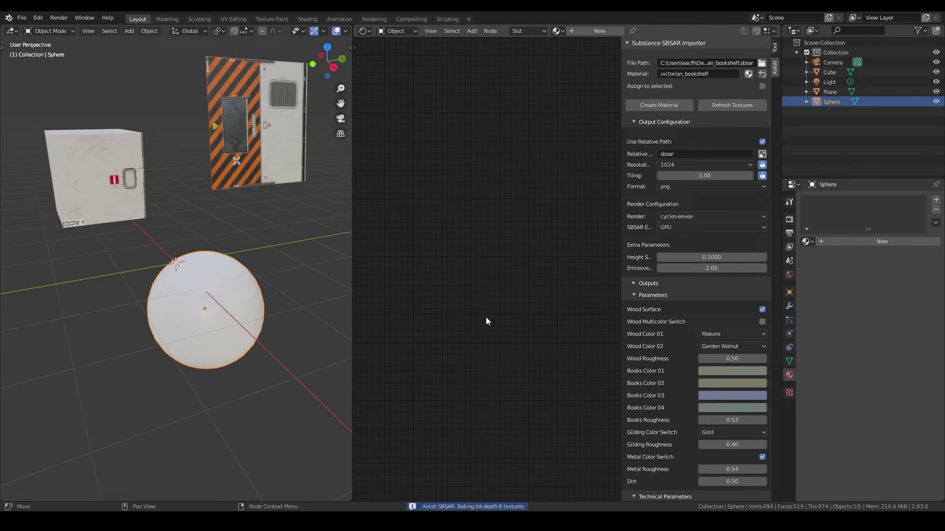
left_click(807, 241)
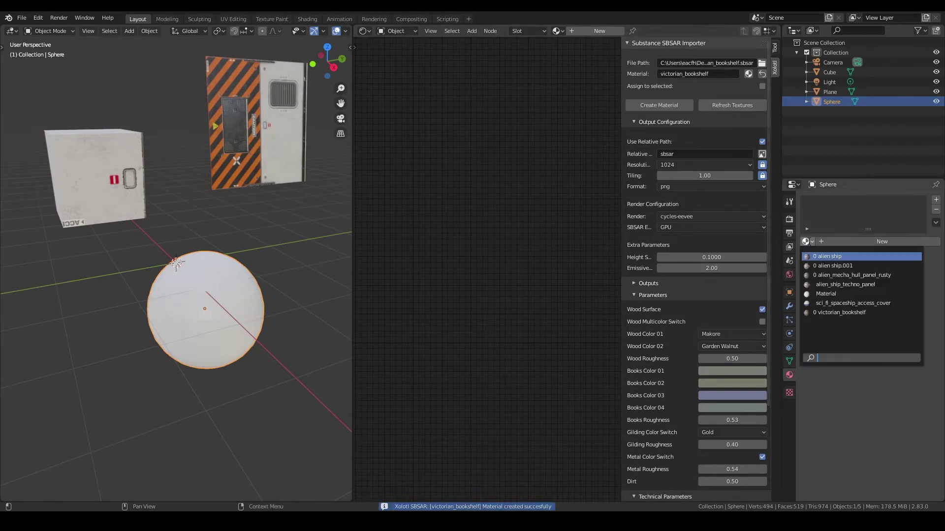
left_click(839, 313)
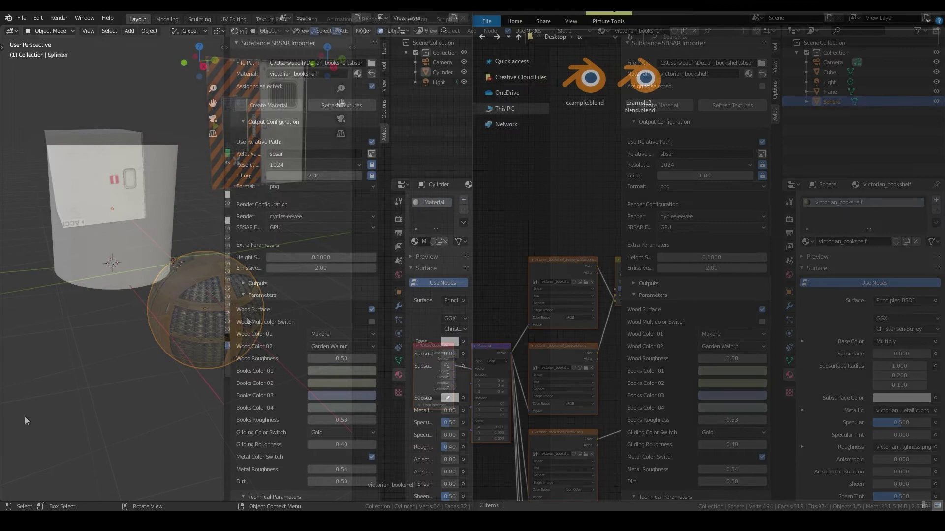
Create the bookshelf material on the cylinder and inspect the textures baked into the sbsar subfolder.
left_click(168, 278)
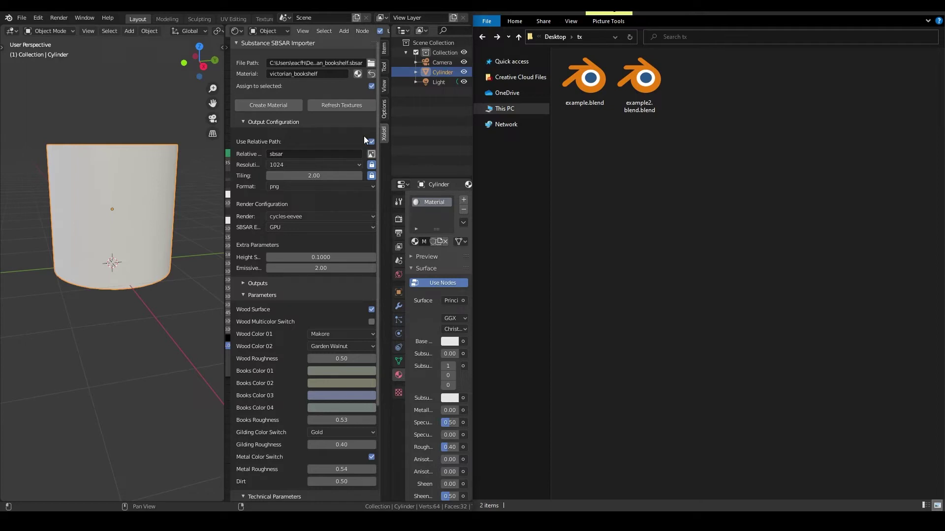
left_click(271, 108)
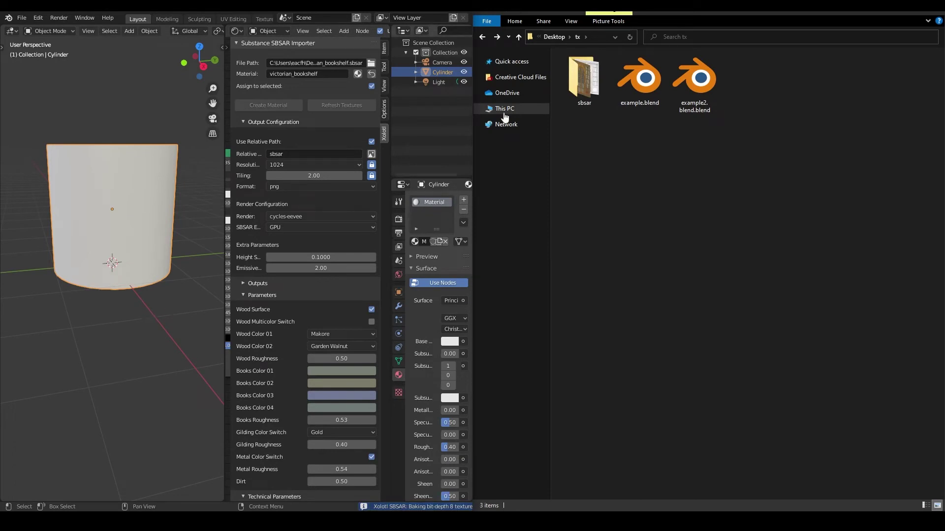
double_click(586, 101)
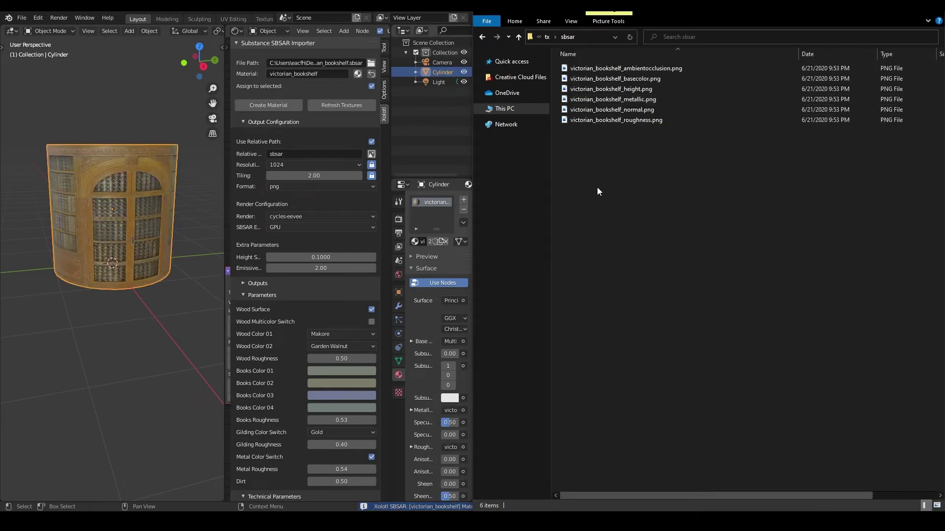
left_click(521, 37)
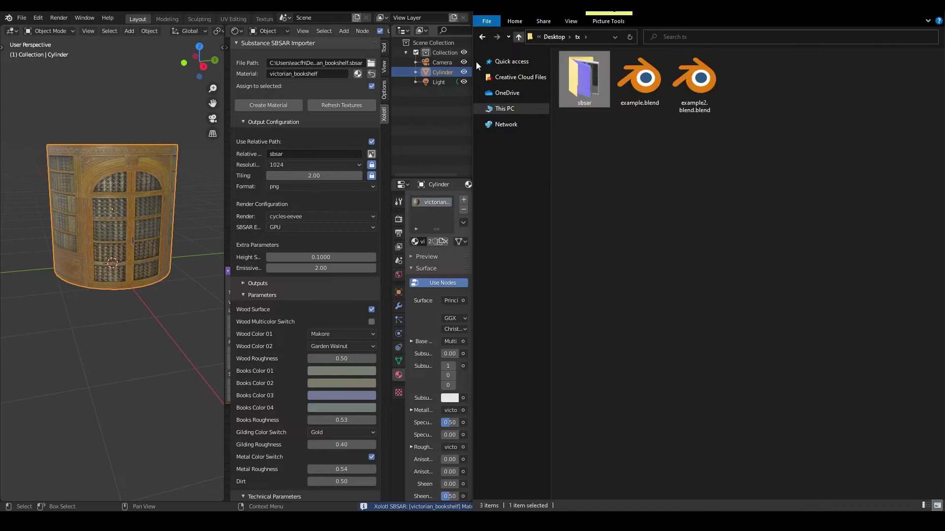
Disable Use Relative Path, rebake the bookshelf material, and verify the PNGs in Desktop\tx.
left_click(371, 142)
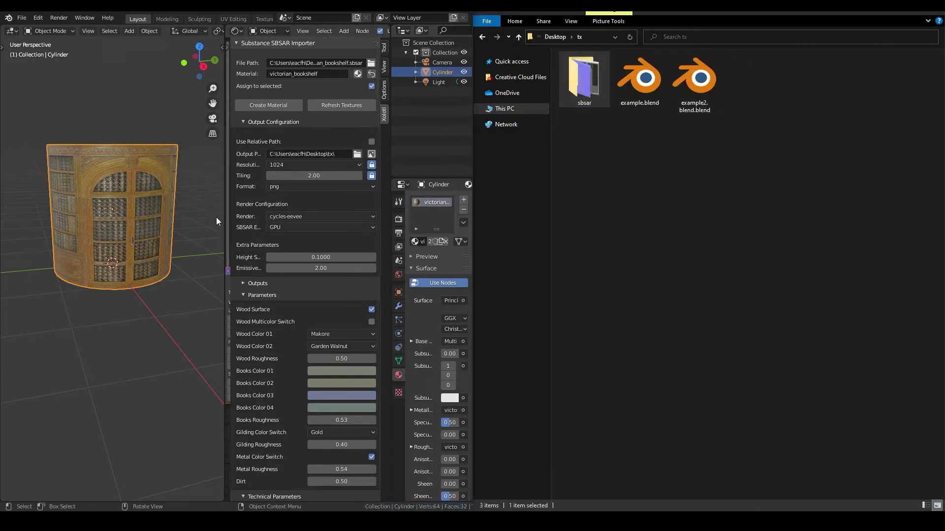
left_click(280, 104)
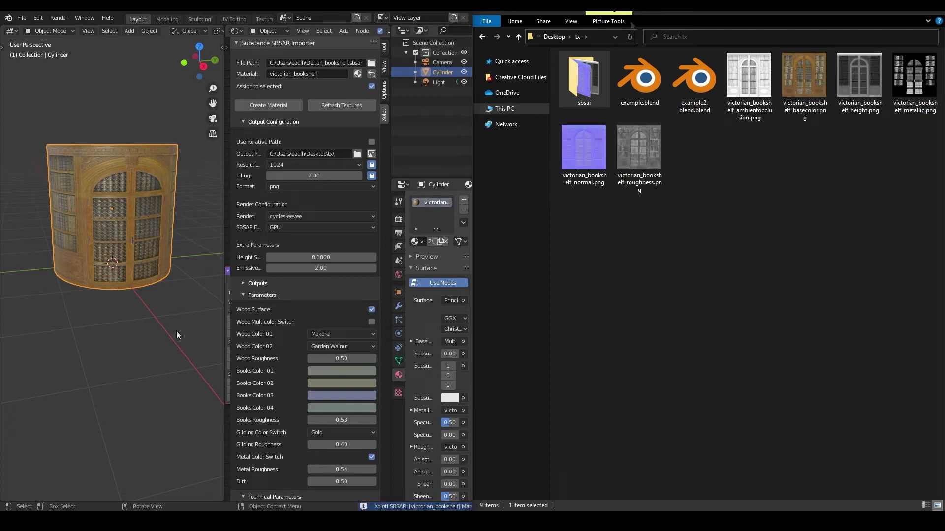
left_click(600, 37)
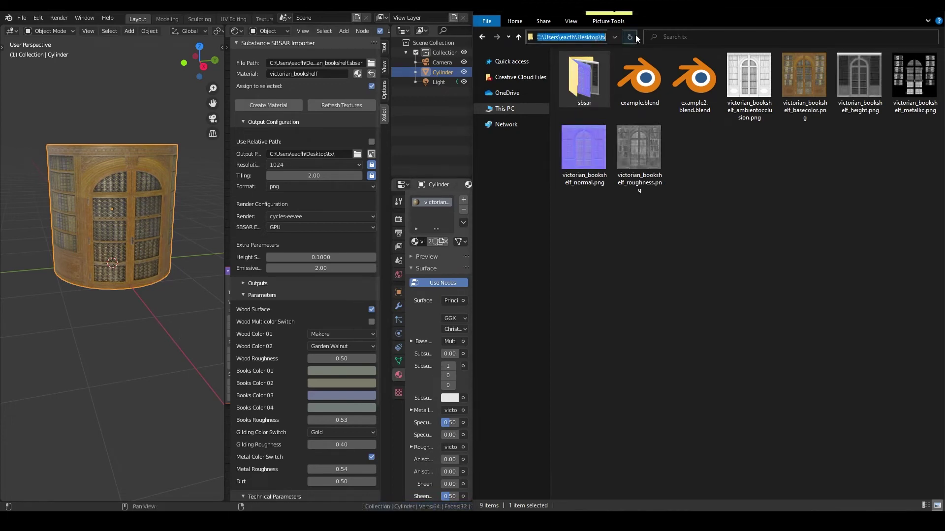
left_click_drag(639, 35, 730, 36)
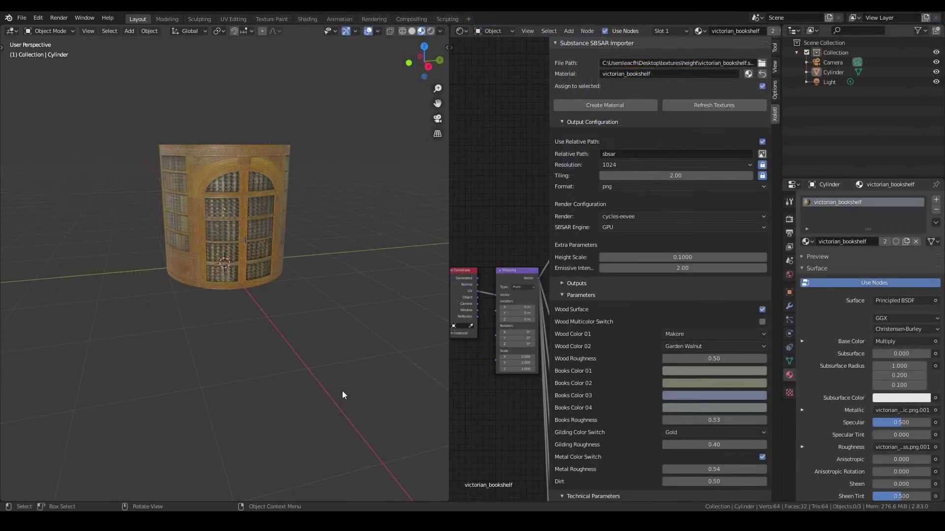
left_click(762, 154)
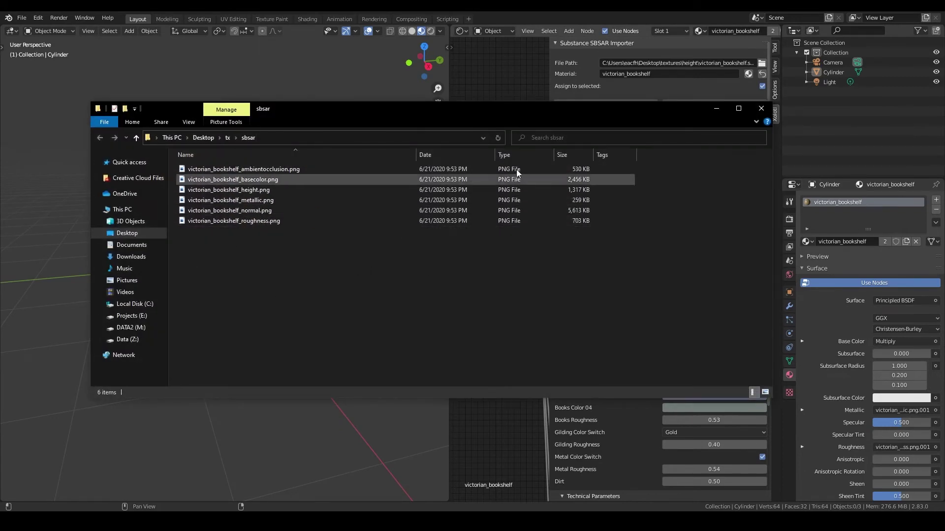
left_click(761, 108)
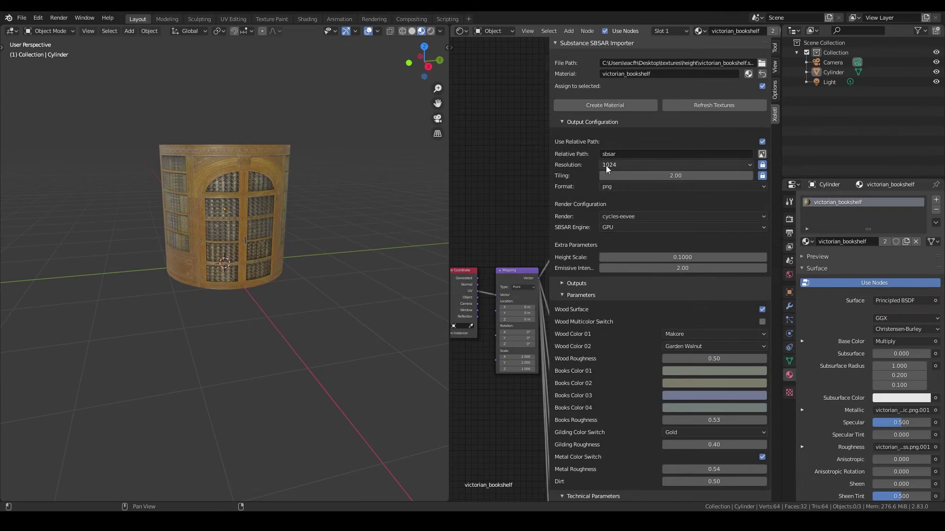
left_click(634, 165)
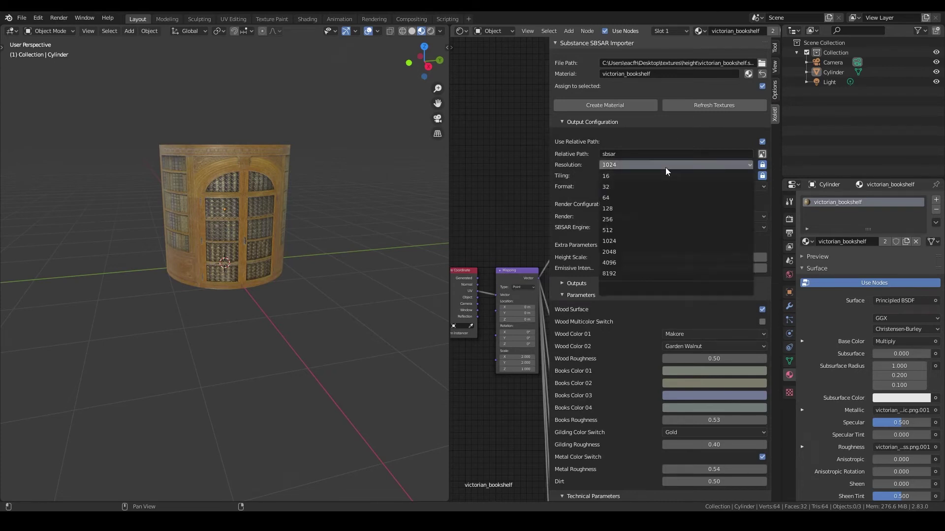
left_click(665, 167)
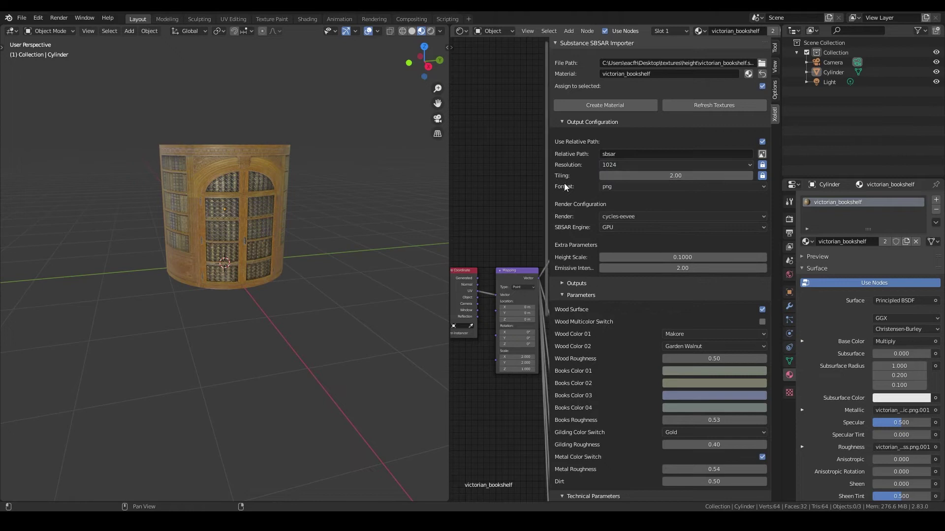
mouse_move(765, 179)
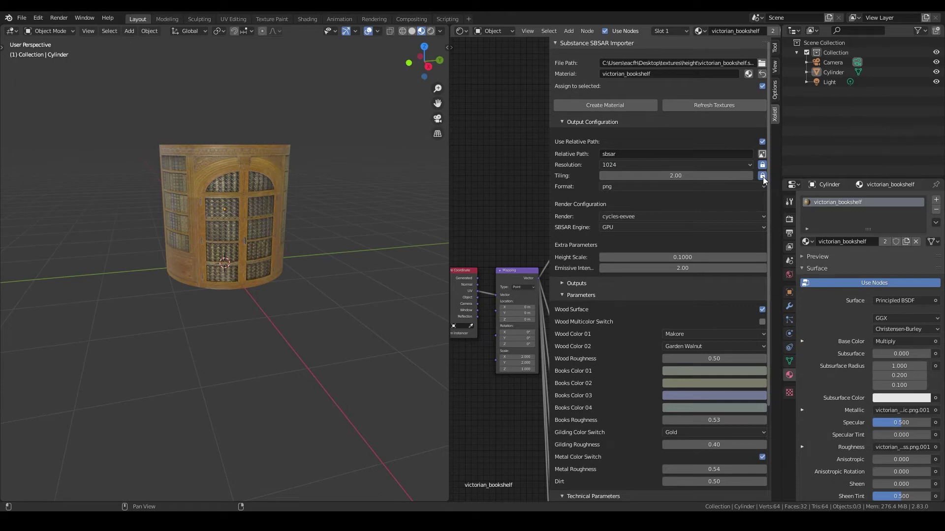
left_click(683, 190)
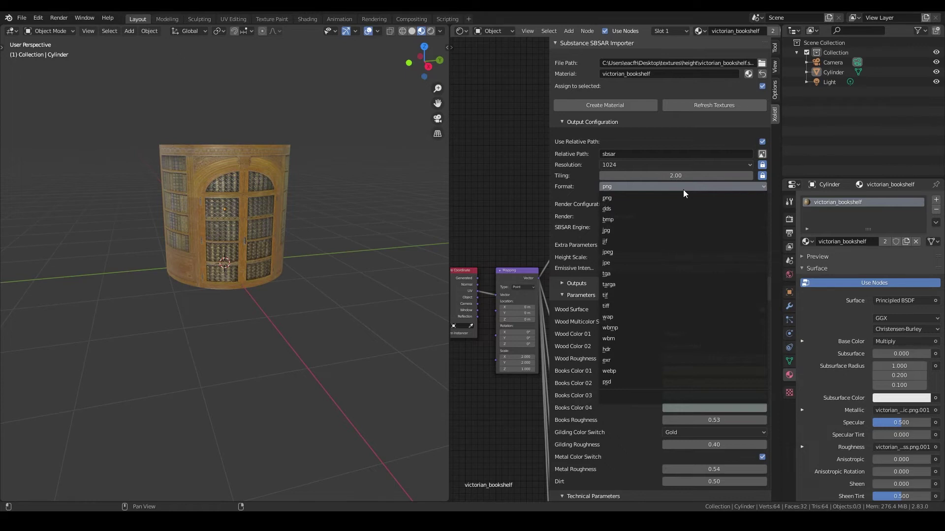
left_click(683, 190)
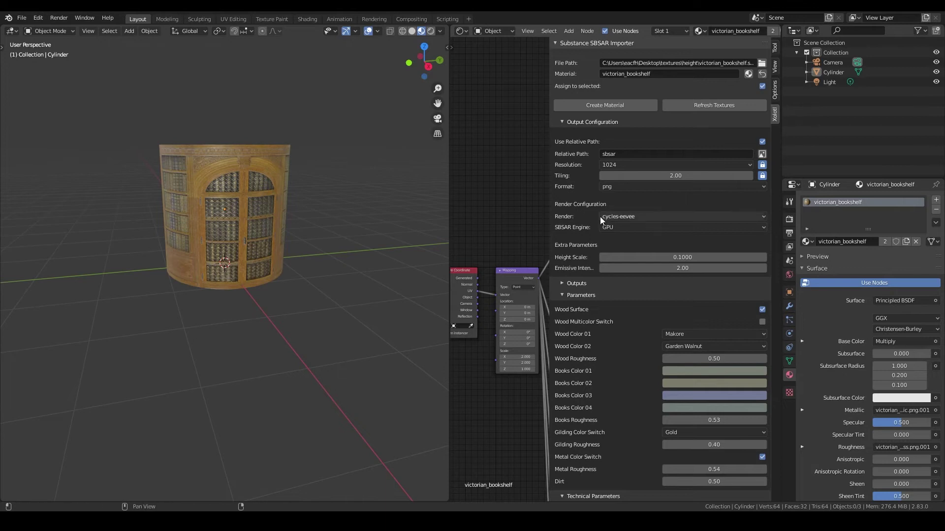
left_click(660, 217)
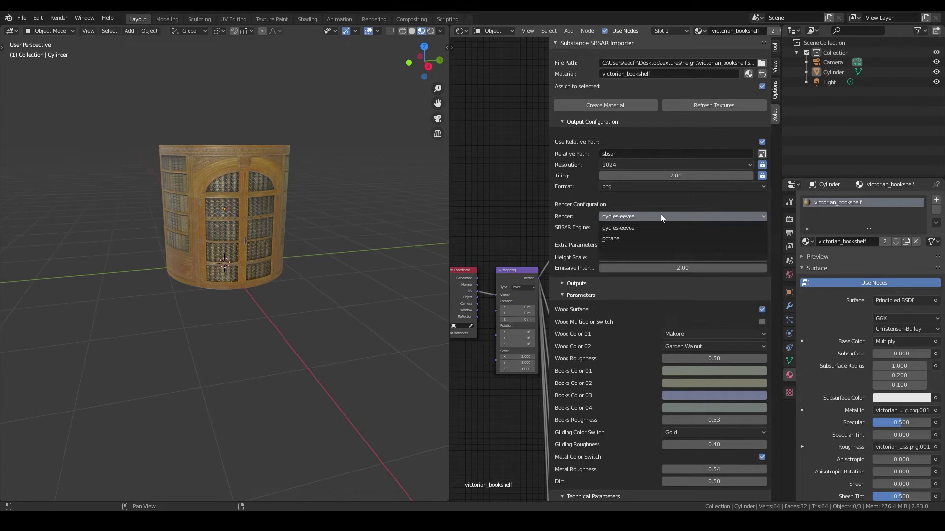
left_click(657, 203)
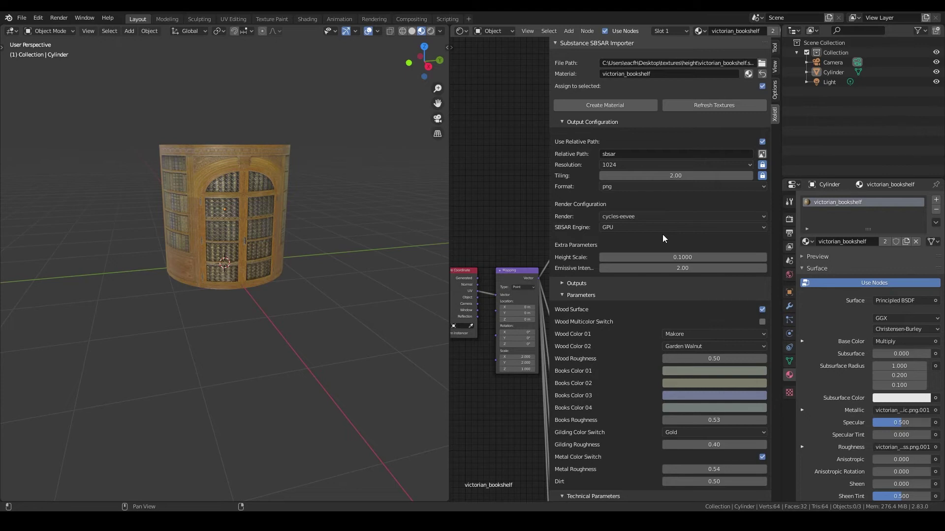
left_click(684, 227)
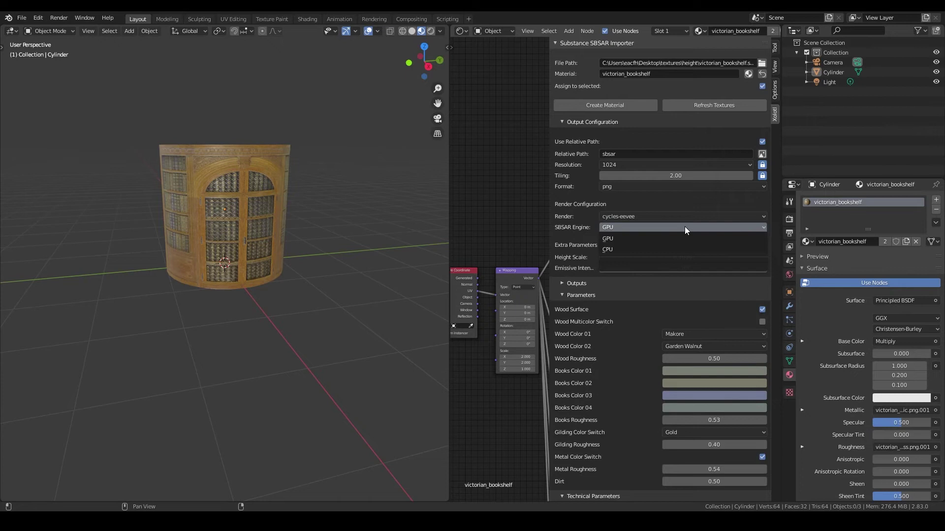
left_click(684, 226)
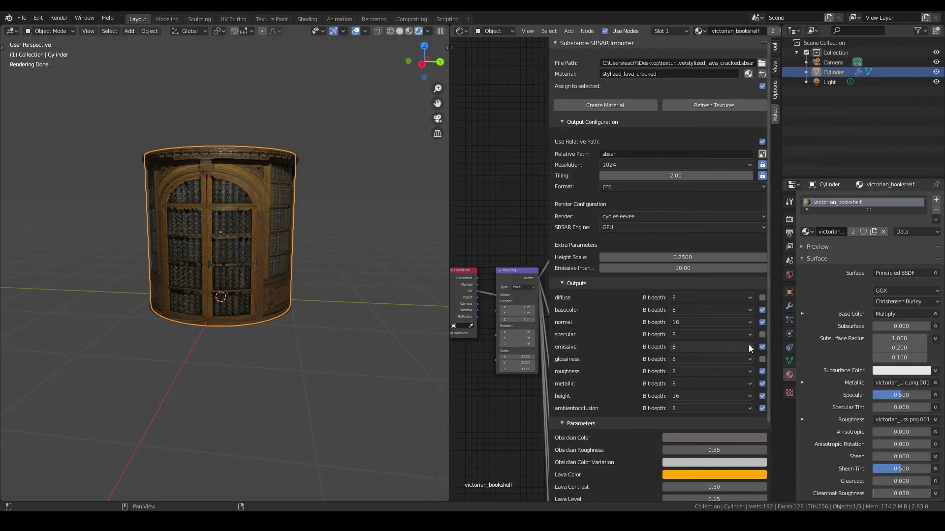
Create the cracked lava material without its emissive output, then create the art_deco_elevator_door material.
left_click(762, 347)
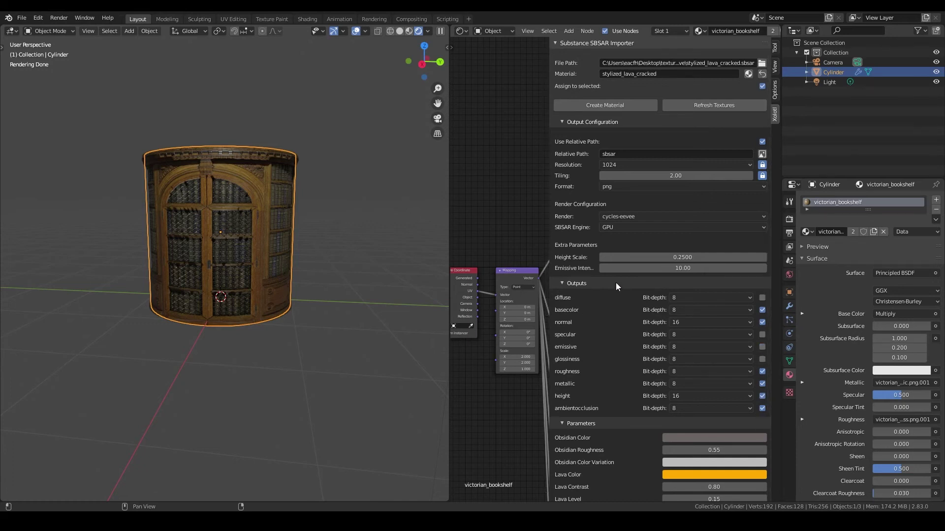
left_click(616, 106)
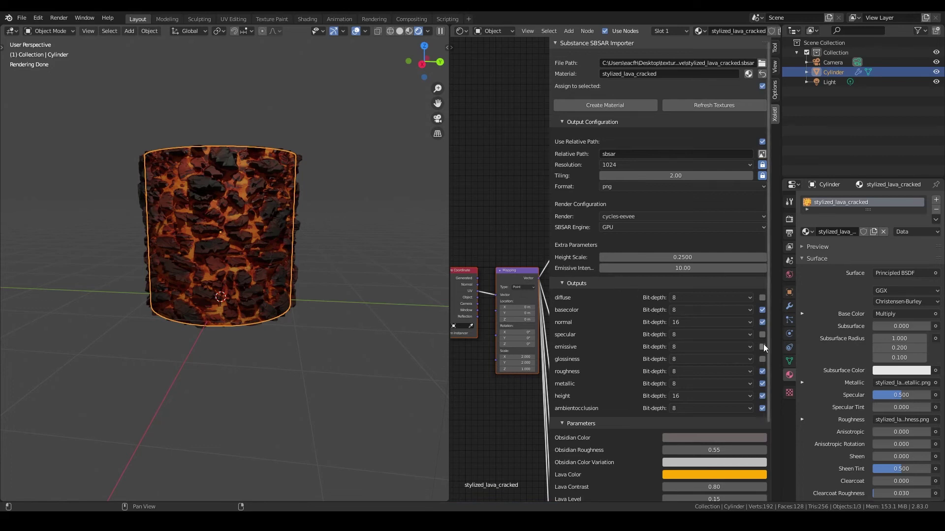
left_click(632, 106)
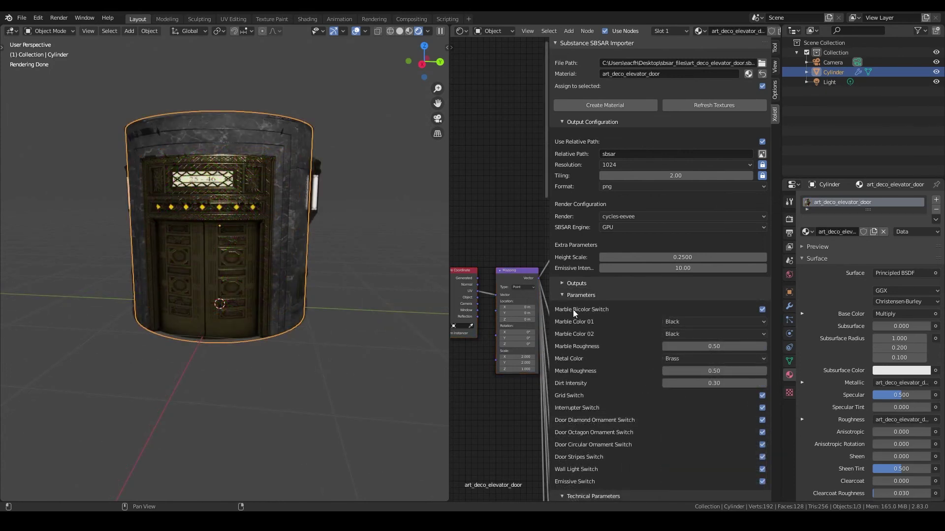
Set Metal Color to Copper, Marble Color 02 to Green and Marble Color 01 to Red.
scroll(577, 443, "down", 1)
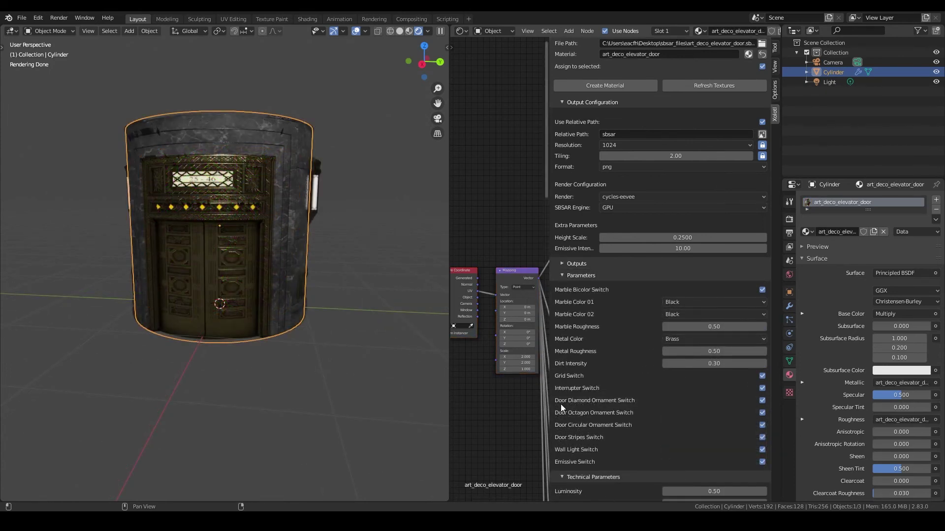
scroll(563, 408, "up", 1)
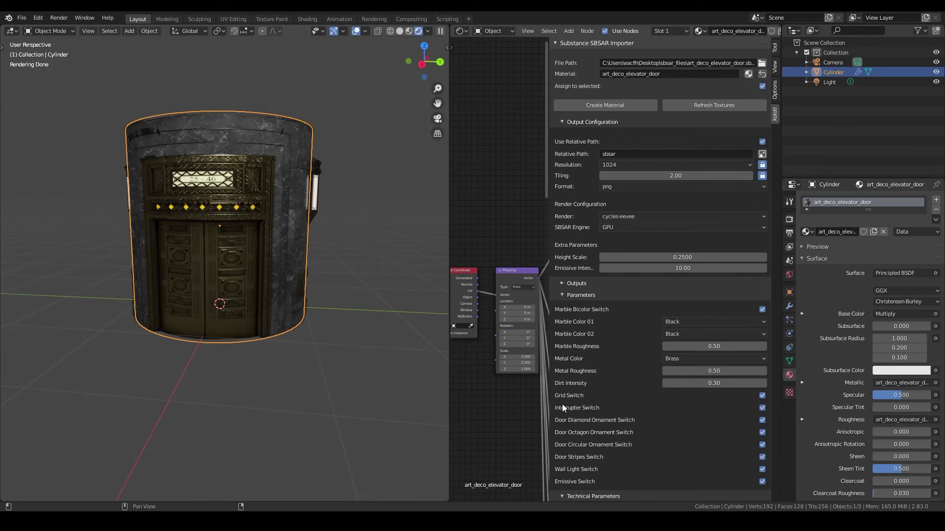
left_click(705, 359)
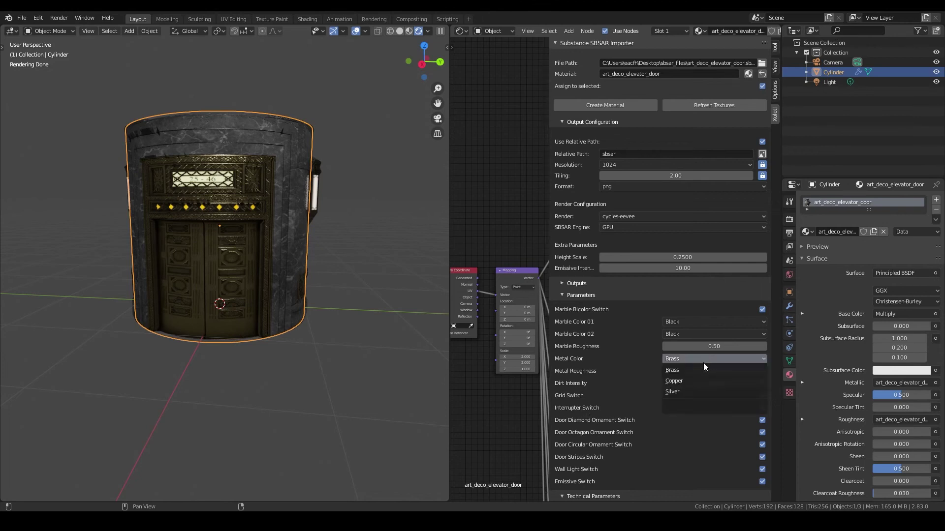
left_click(702, 381)
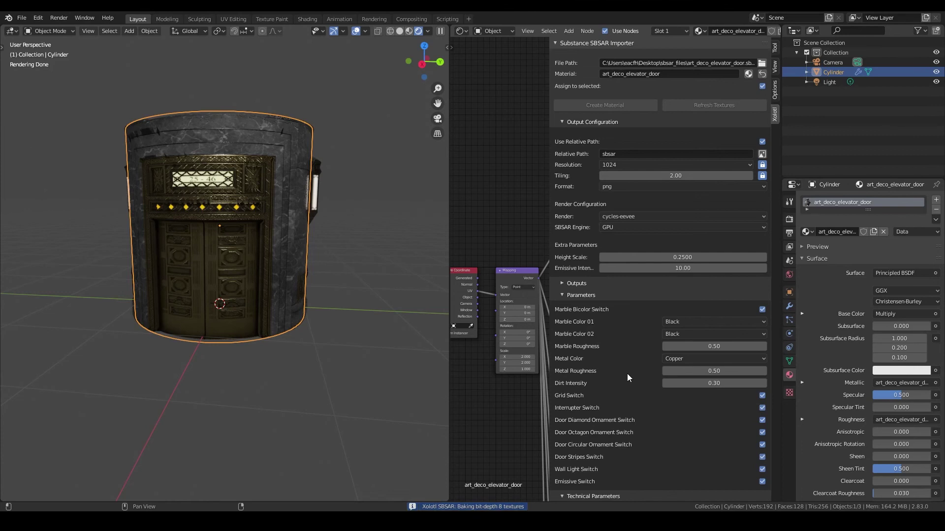
left_click(682, 333)
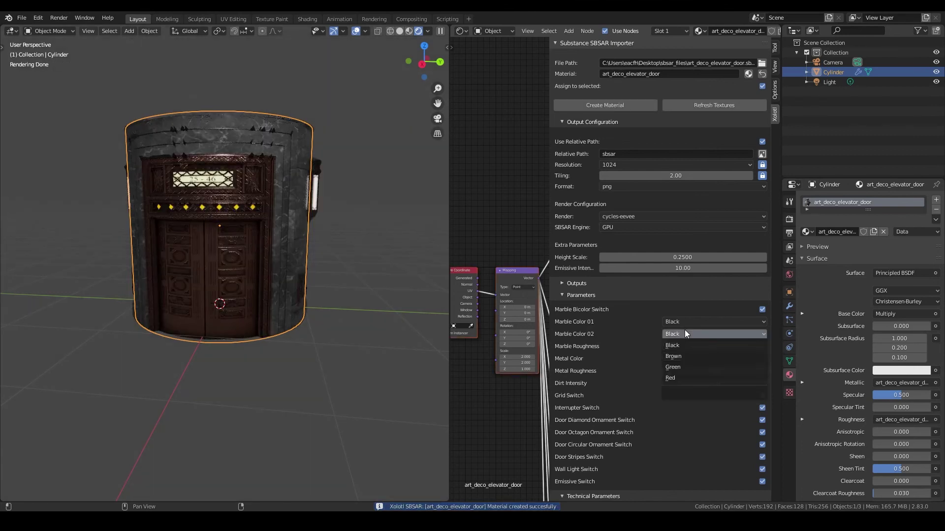
left_click(681, 368)
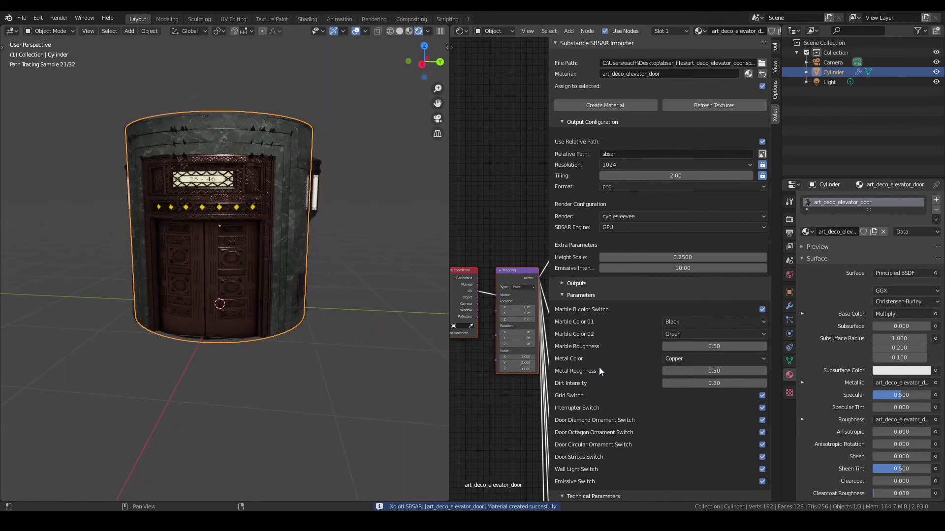
left_click(698, 321)
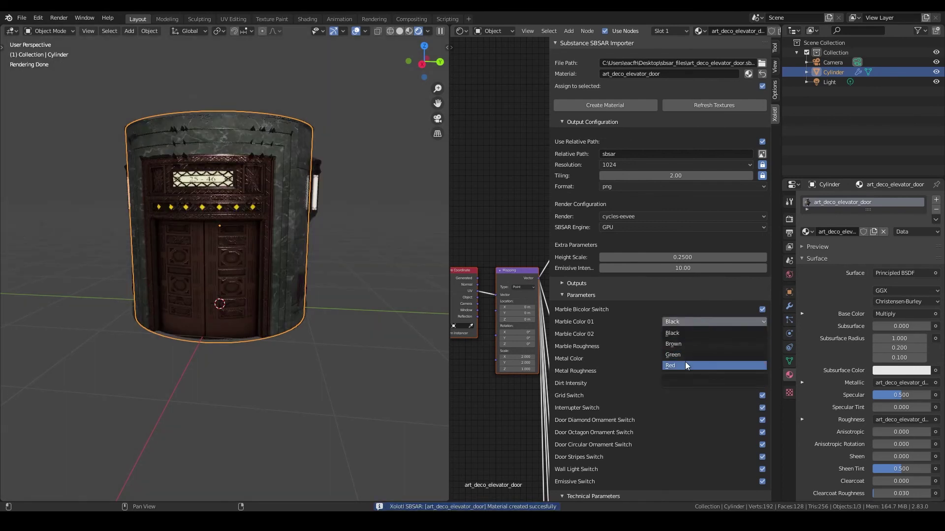
left_click(685, 362)
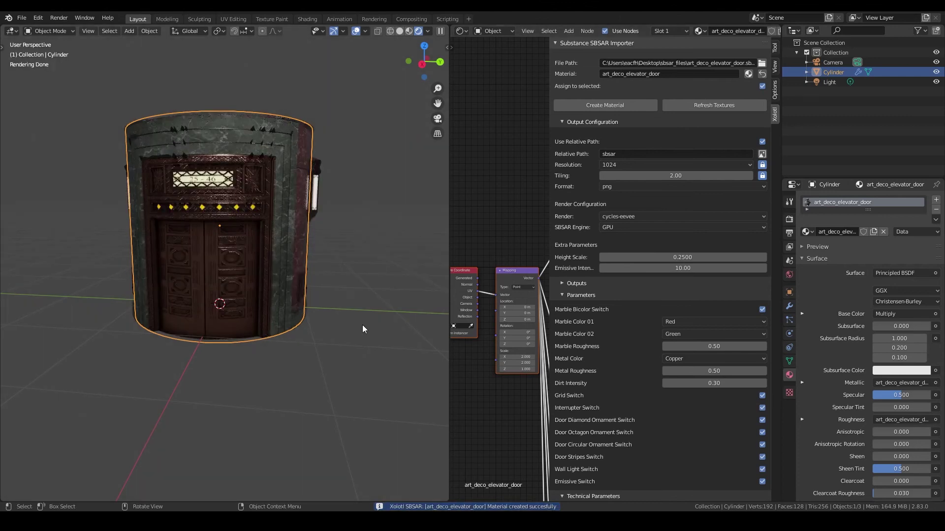
Orbit and zoom out to view the cylinder's copper and red-green marble door texture.
middle_click_drag(362, 325, 326, 319)
scroll(326, 320, "down", 2)
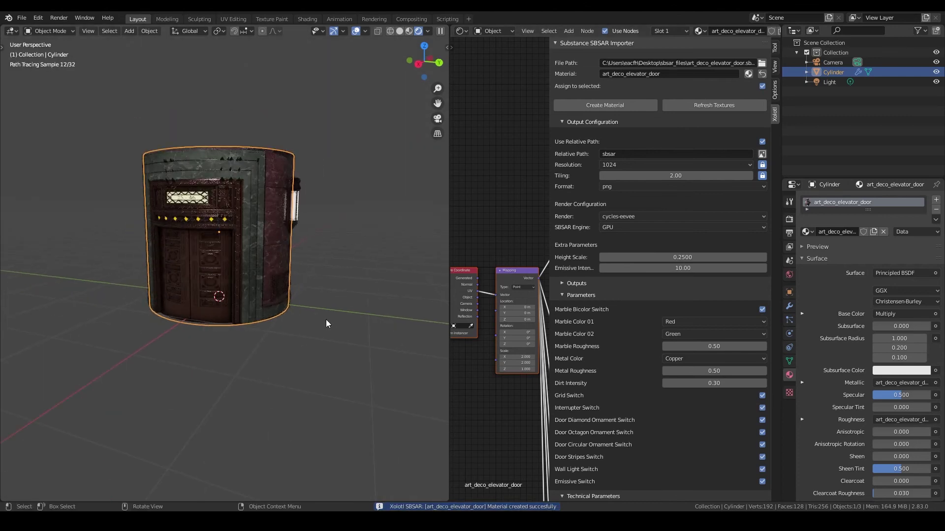